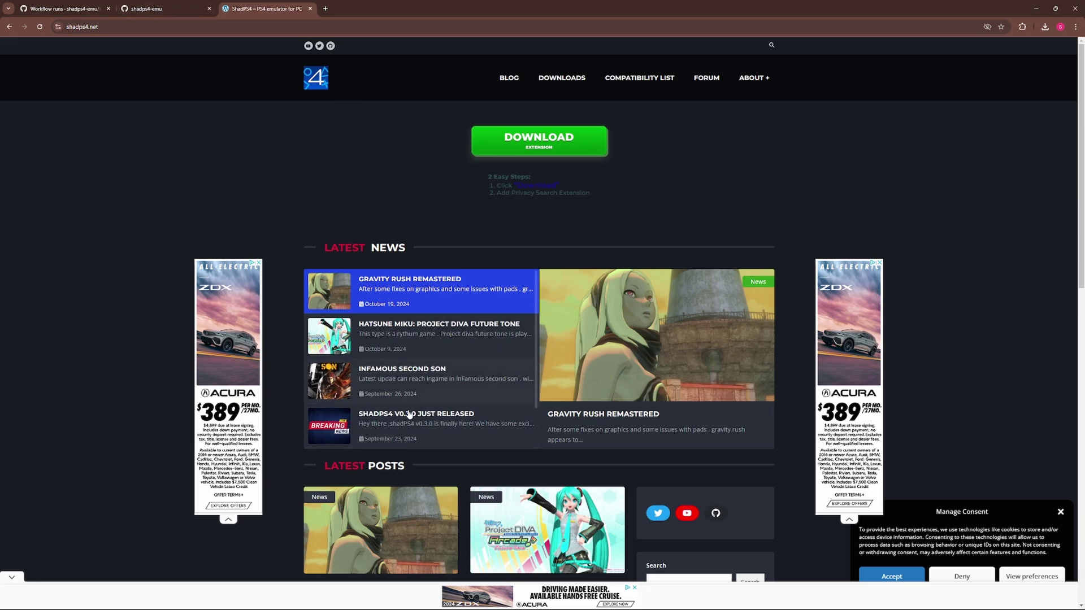
- Open the shadPS4 repository from the shadps4-emu organization page and check the release date of the v0.3.0 release
{"action": "left_click", "coordinate": [166, 4]}
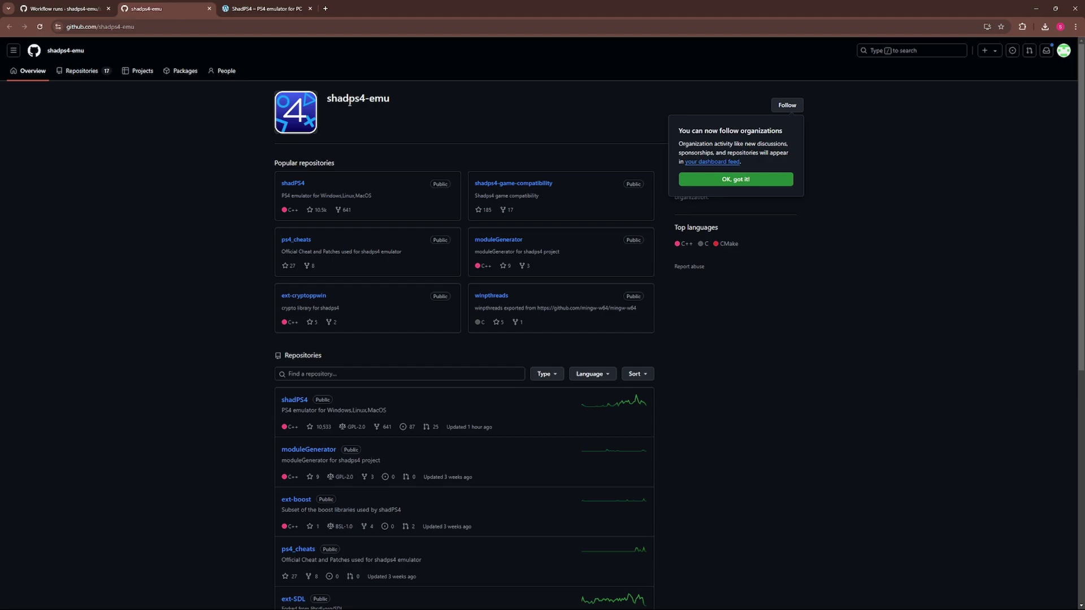
{"action": "left_click", "coordinate": [293, 183]}
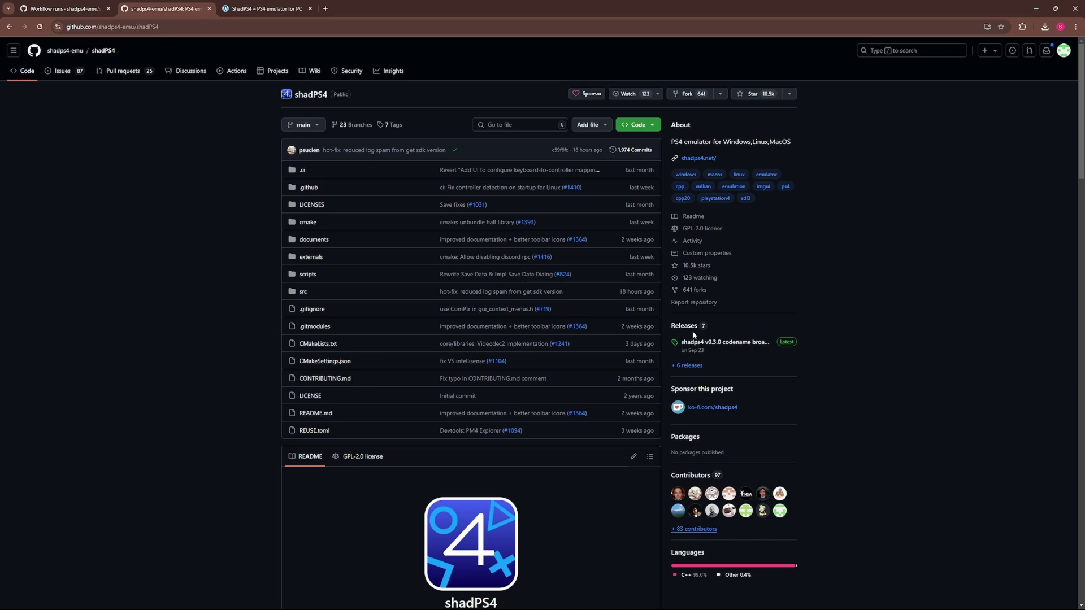
{"action": "left_click", "coordinate": [732, 344]}
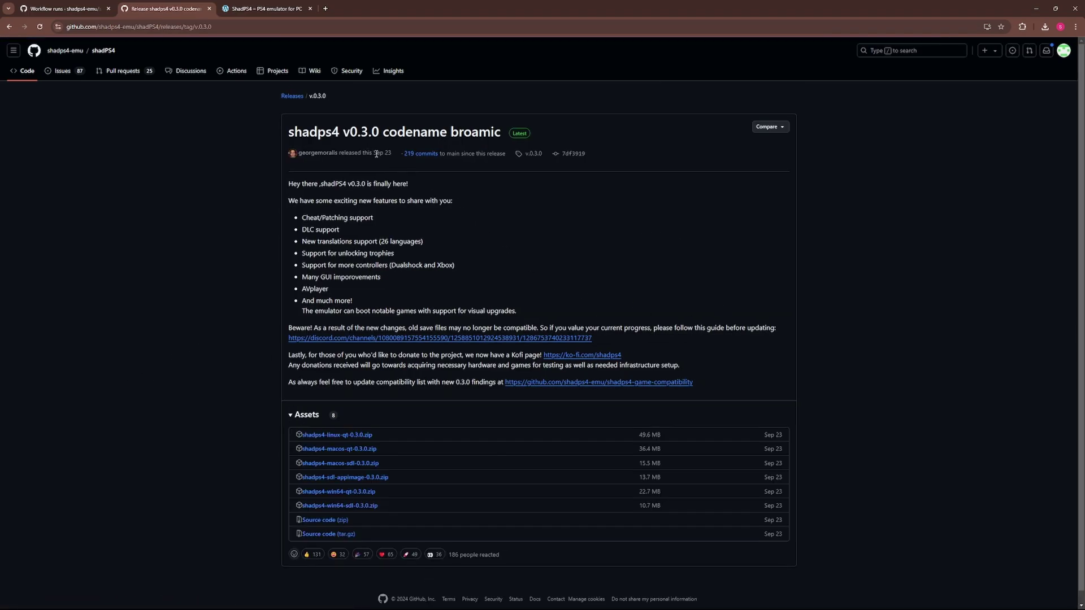
{"action": "left_click_drag", "start_coordinate": [374, 153], "coordinate": [392, 154]}
{"action": "left_click", "coordinate": [232, 120]}
- Browse the repository's workflow runs and open the successful "hot-fix: reduced log spam from get sdk version" run on the main branch
{"action": "left_click", "coordinate": [236, 70]}
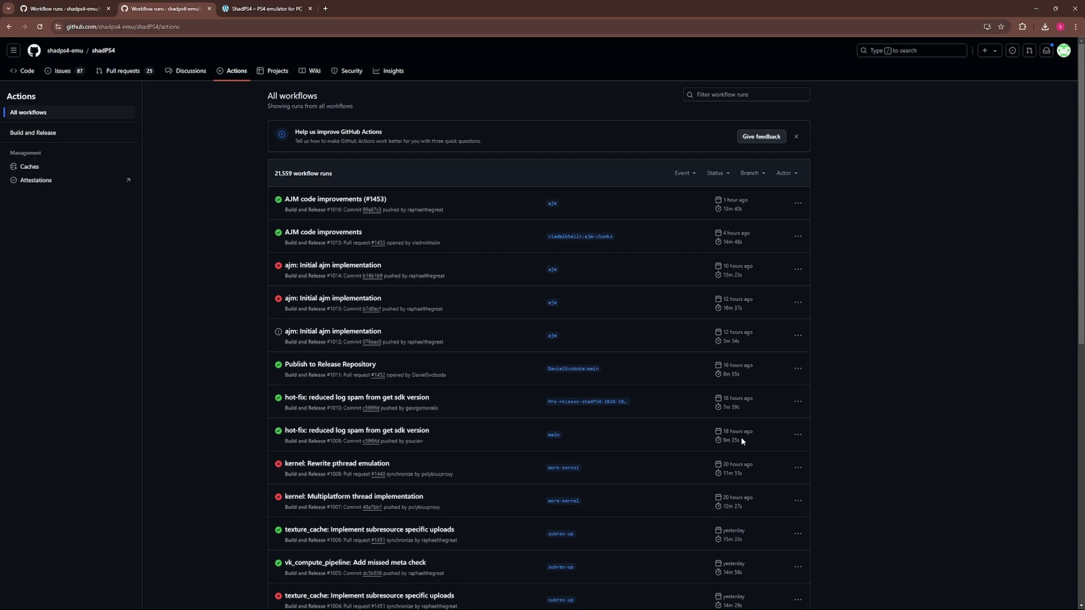
{"action": "left_click_drag", "start_coordinate": [724, 432], "coordinate": [752, 433]}
{"action": "left_click", "coordinate": [873, 405]}
{"action": "scroll", "coordinate": [601, 432], "scroll_direction": "down", "scroll_amount": 2}
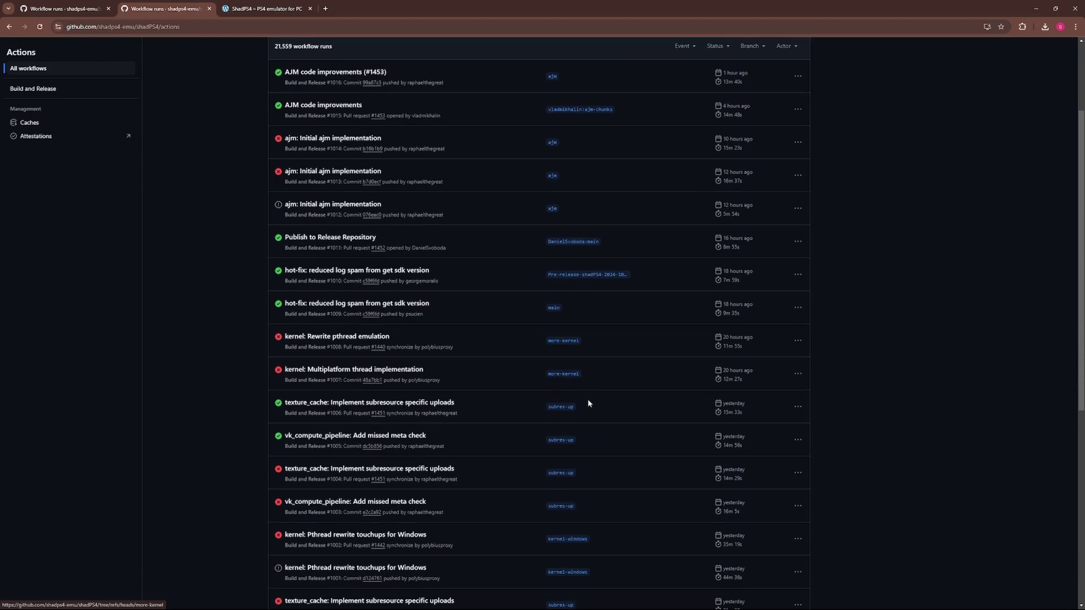
{"action": "scroll", "coordinate": [616, 435], "scroll_direction": "down", "scroll_amount": 1}
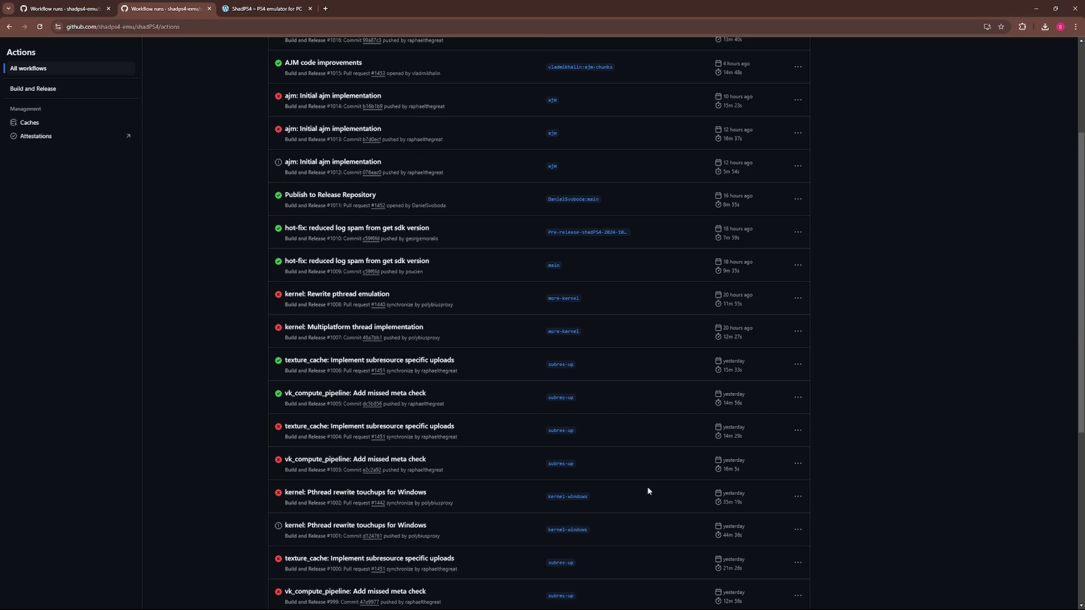
{"action": "scroll", "coordinate": [649, 491], "scroll_direction": "up", "scroll_amount": 4}
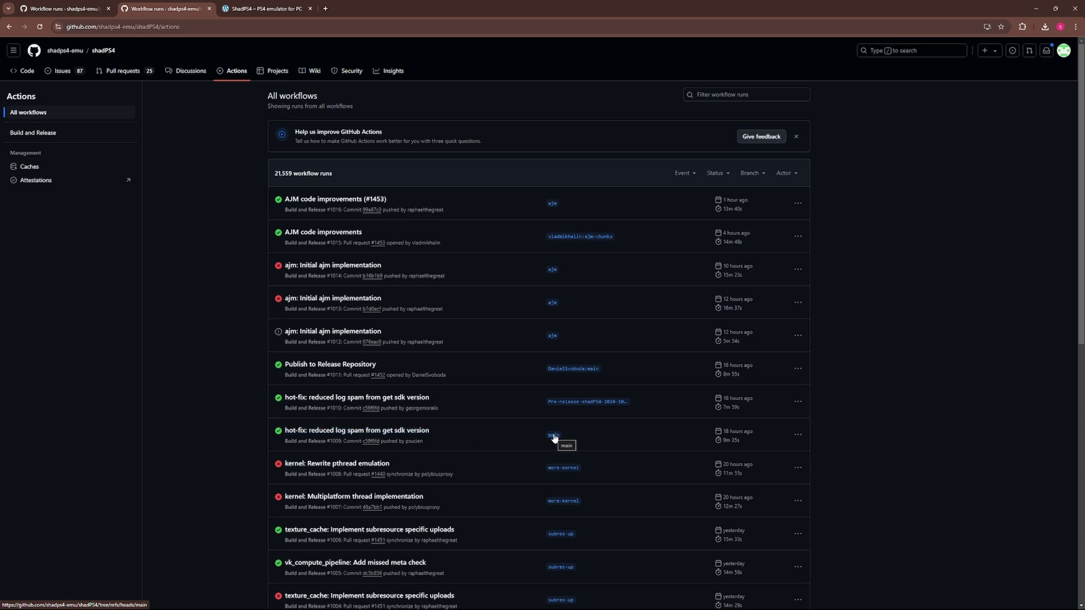
{"action": "left_click", "coordinate": [428, 432]}
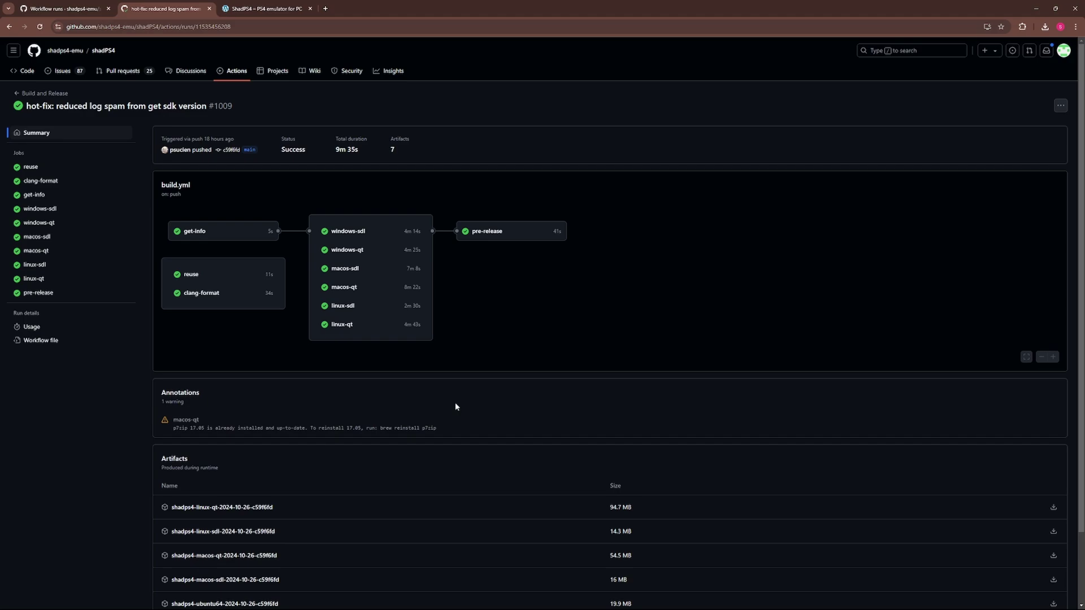
- Download the shadps4-win64-qt-2024-10-26-c59f6fd artifact and save it as a zip in the Downloads folder
{"action": "scroll", "coordinate": [455, 404], "scroll_direction": "down", "scroll_amount": 2}
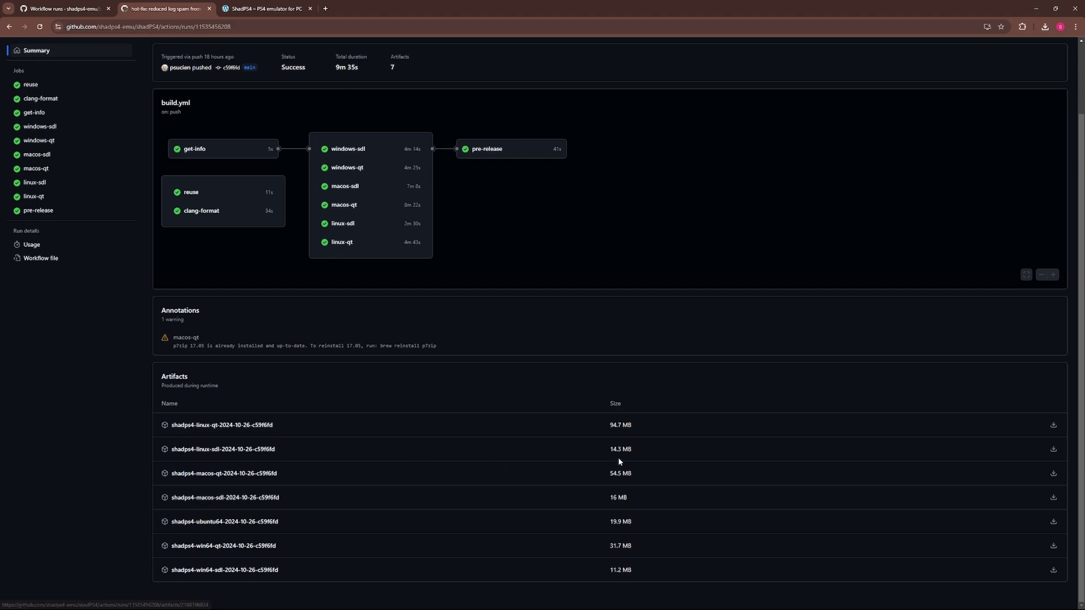
{"action": "left_click_drag", "start_coordinate": [606, 477], "coordinate": [640, 480]}
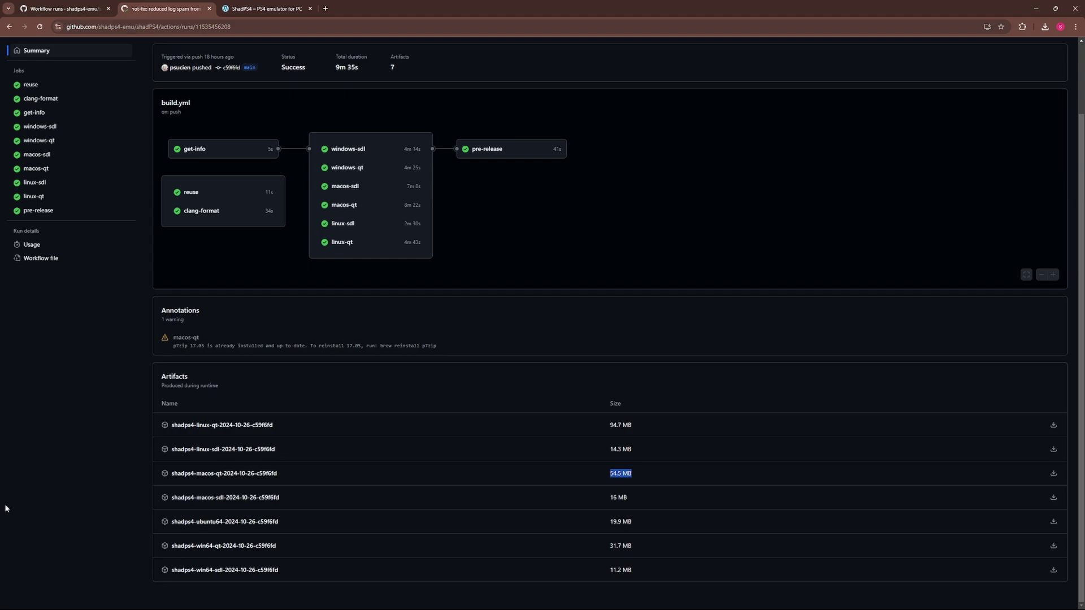
{"action": "left_click", "coordinate": [101, 532]}
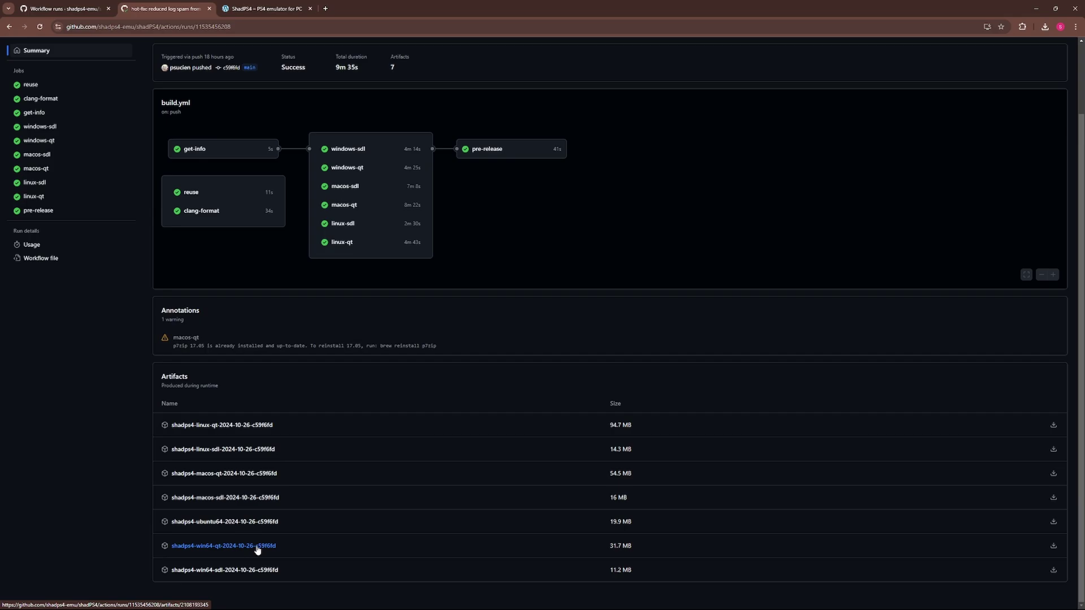
{"action": "left_click", "coordinate": [235, 550]}
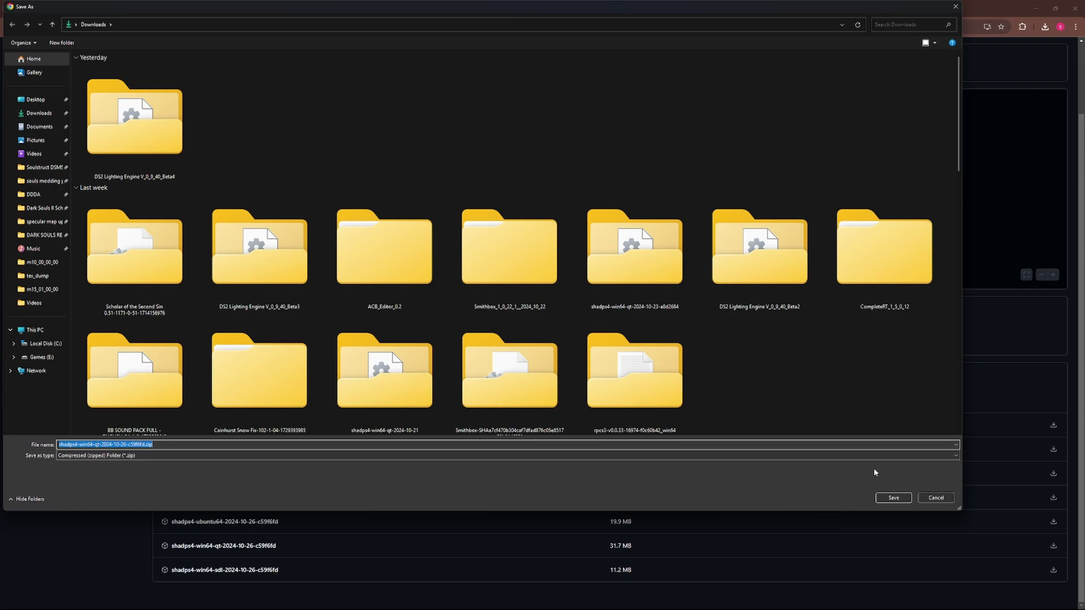
{"action": "left_click", "coordinate": [900, 496]}
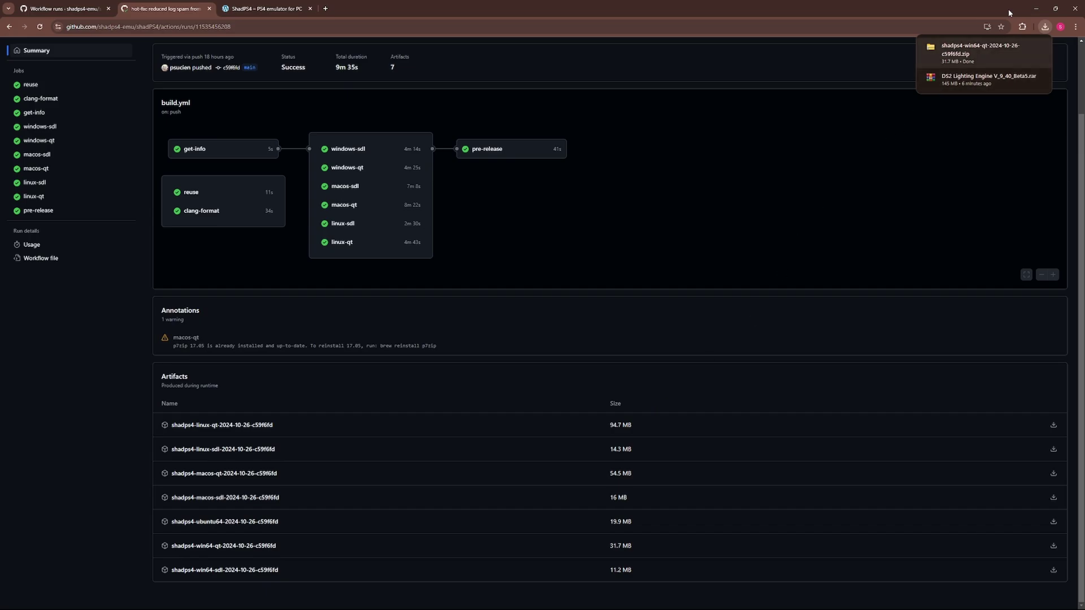
- Extract the downloaded archive to its default folder in Downloads and close the archive window
{"action": "left_click", "coordinate": [983, 49]}
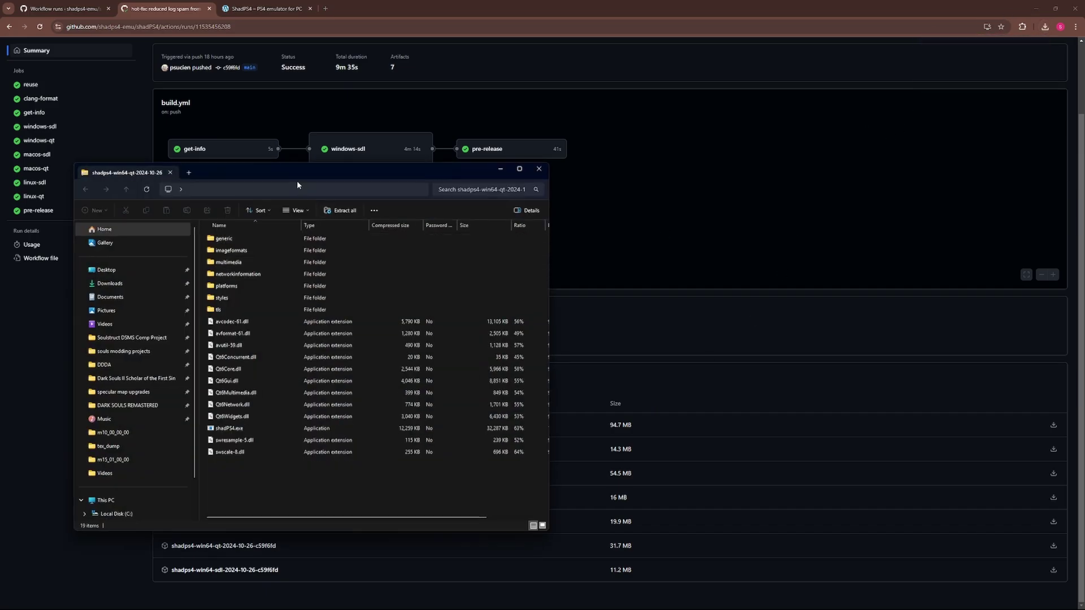
{"action": "left_click", "coordinate": [341, 211]}
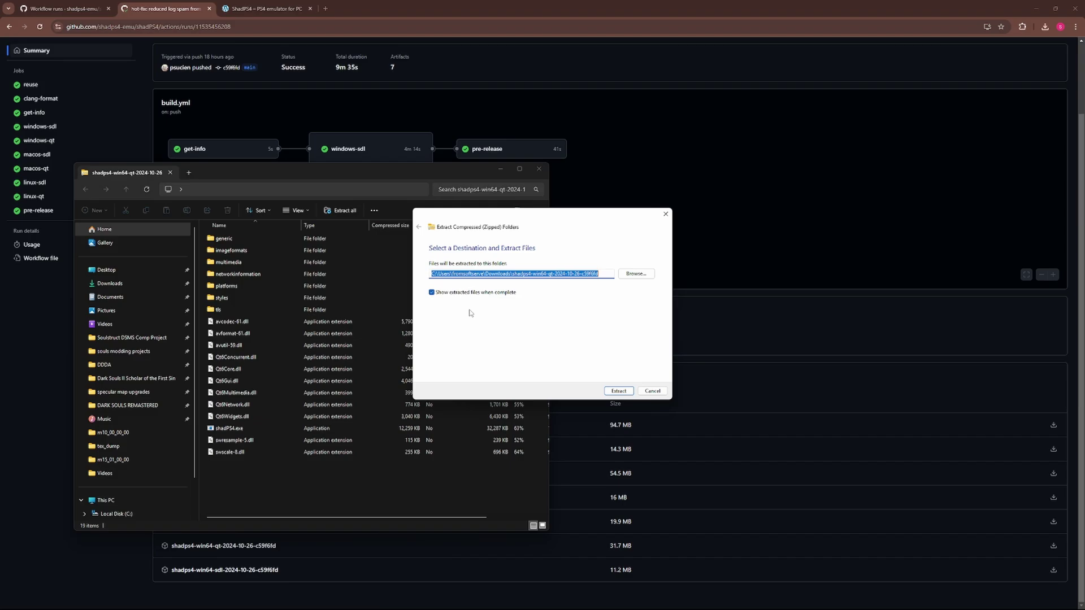
{"action": "left_click", "coordinate": [619, 393]}
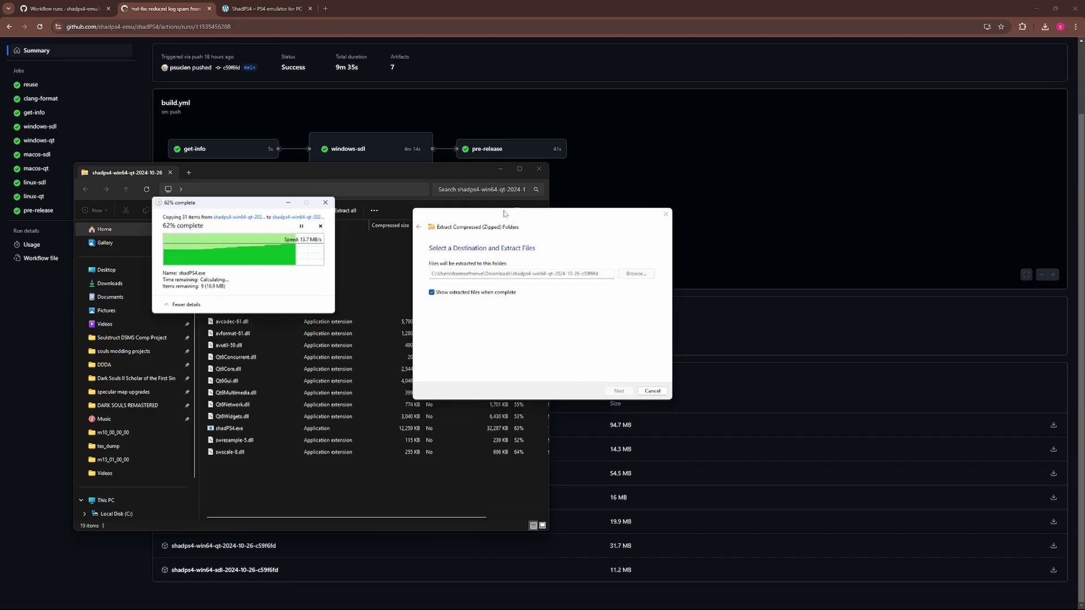
{"action": "left_click", "coordinate": [539, 169]}
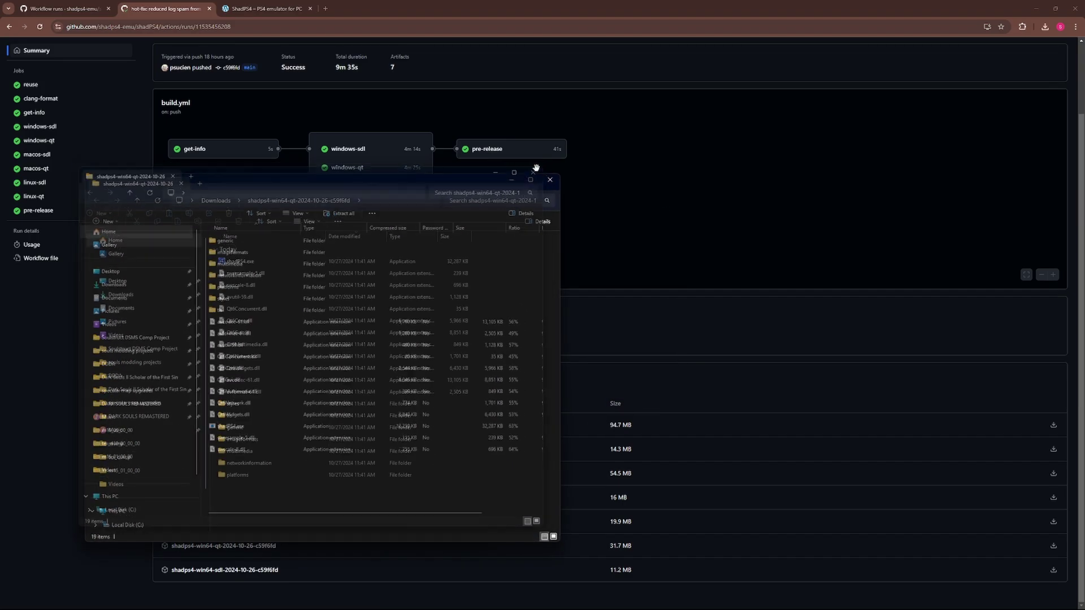
{"action": "left_click_drag", "start_coordinate": [414, 183], "coordinate": [817, 170]}
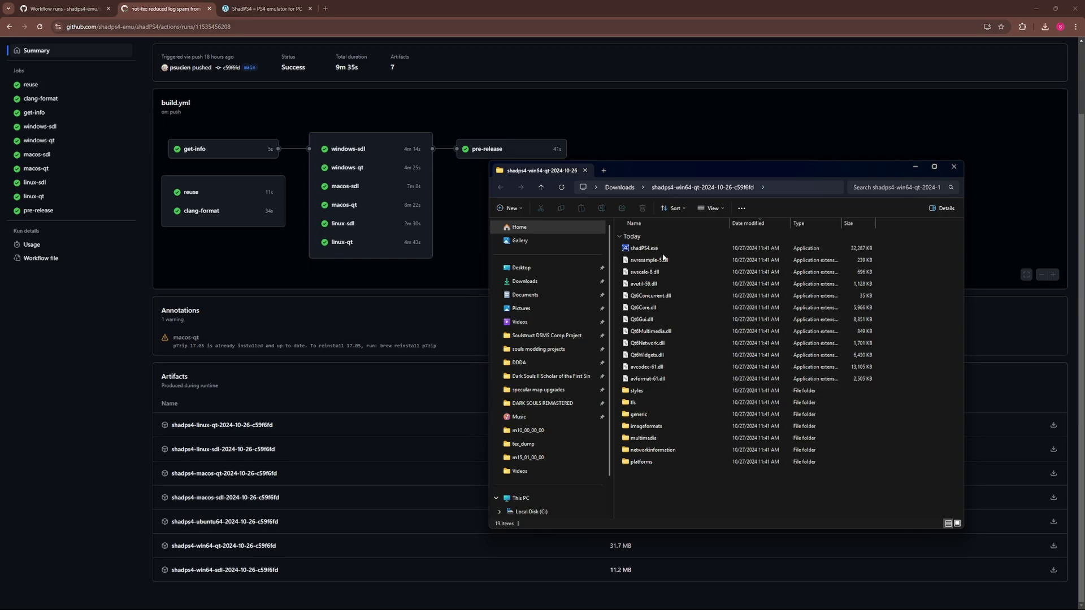
- Launch shadPS4.exe from the extracted folder and allow it to run past the Windows SmartScreen block
{"action": "left_click", "coordinate": [658, 249]}
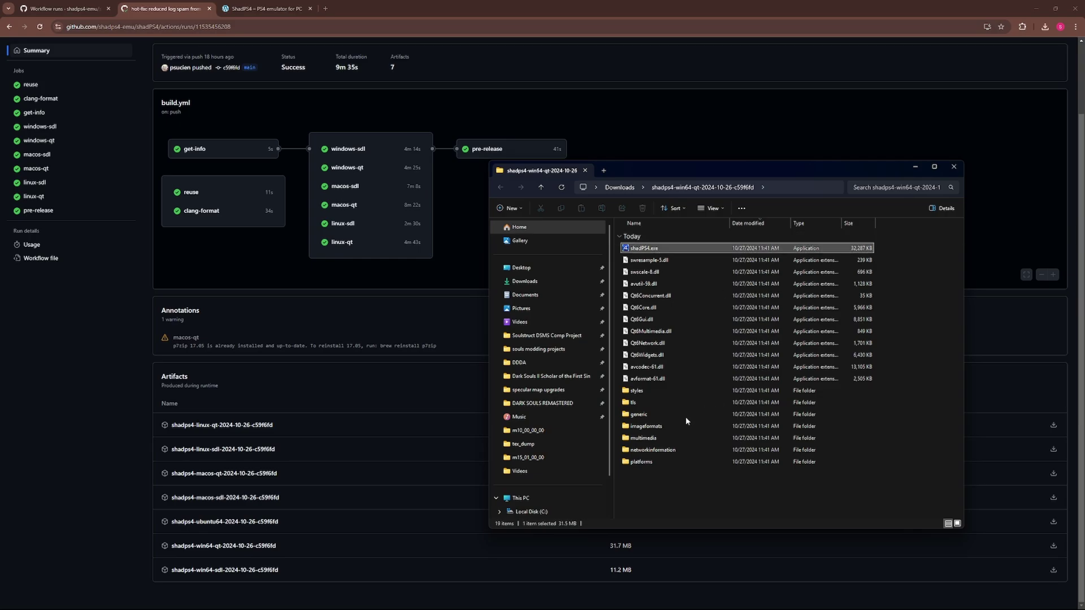
{"action": "key", "text": "Return"}
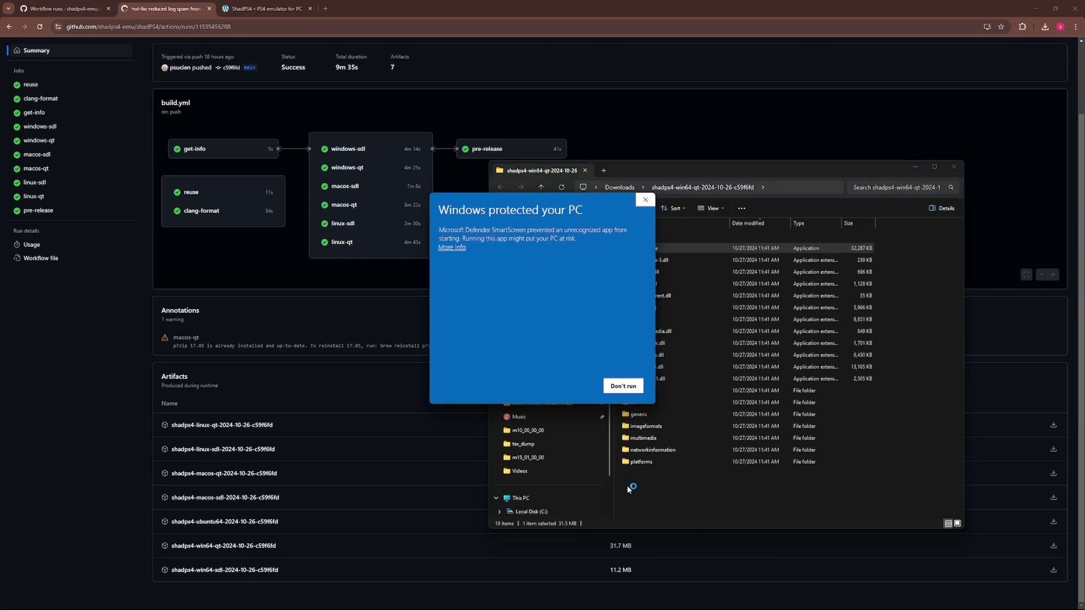
{"action": "left_click", "coordinate": [453, 248]}
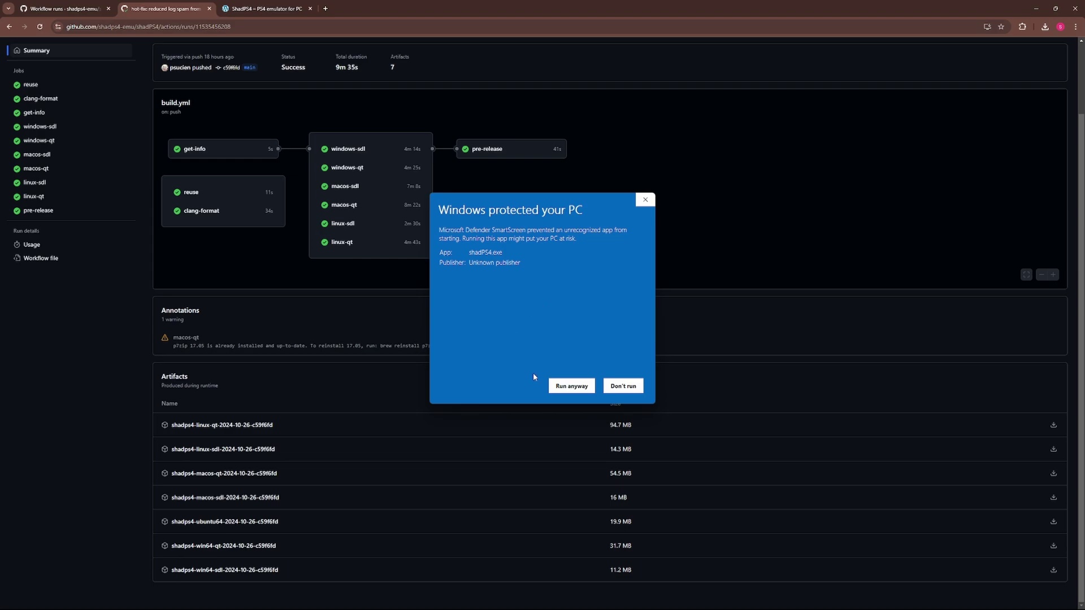
{"action": "left_click", "coordinate": [572, 386]}
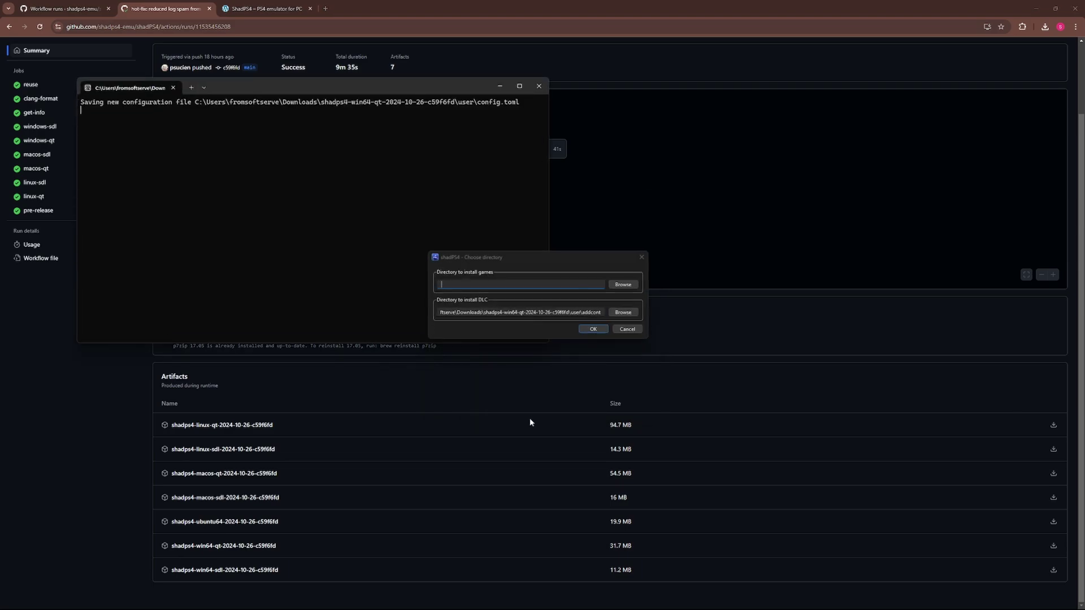
- Set the game install directory to the games folder inside Bloodborne\shadps4-win64-qt bb10 under steamapps\common, keeping the default DLC directory
{"action": "left_click_drag", "start_coordinate": [510, 257], "coordinate": [513, 315]}
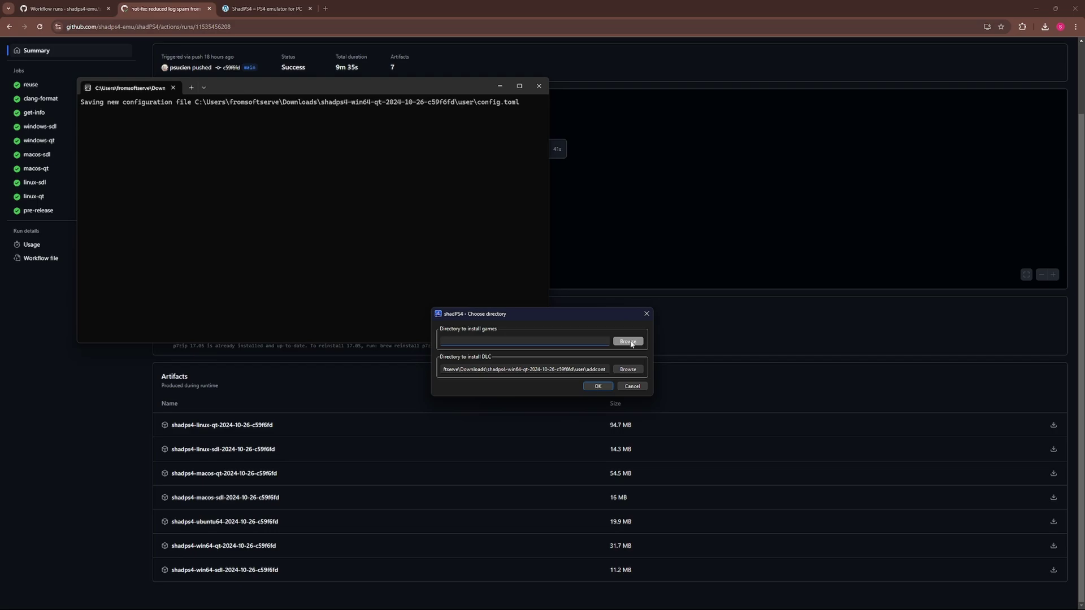
{"action": "left_click", "coordinate": [628, 341]}
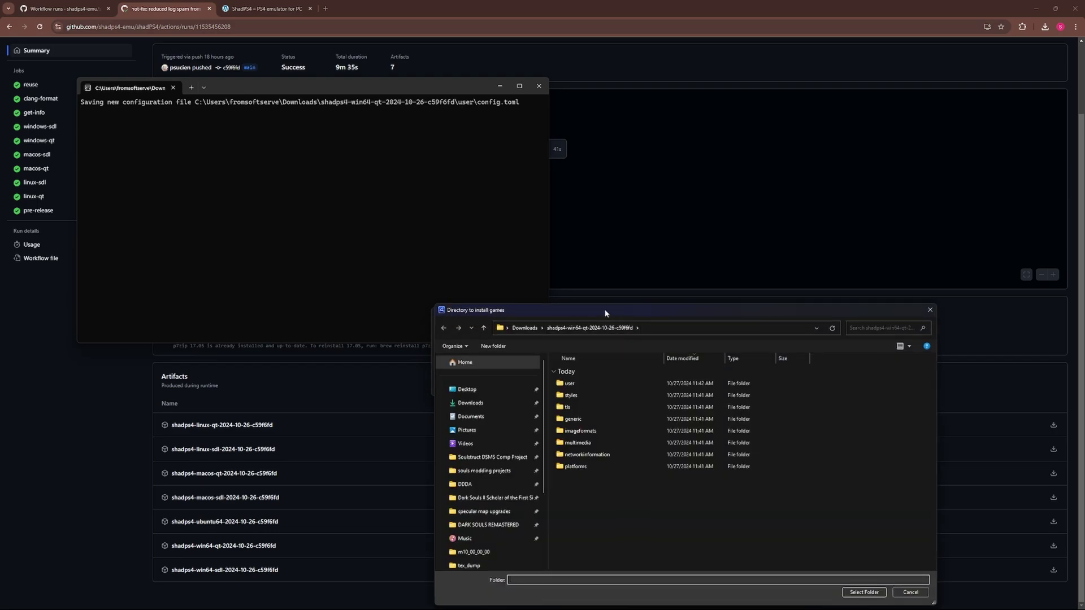
{"action": "left_click_drag", "start_coordinate": [603, 320], "coordinate": [570, 292]}
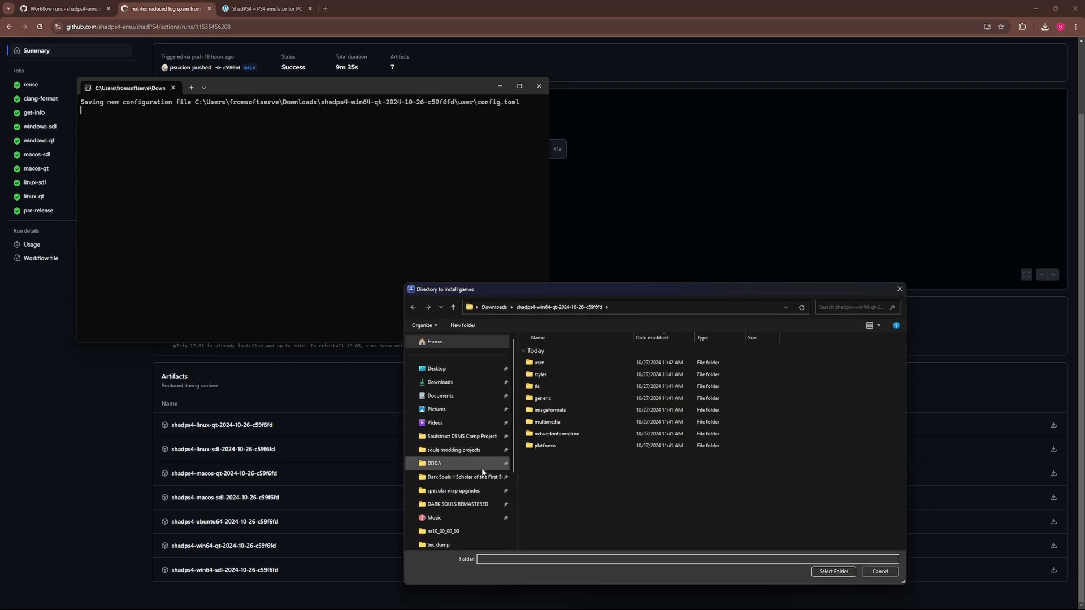
{"action": "left_click", "coordinate": [465, 477]}
{"action": "left_click", "coordinate": [643, 307]}
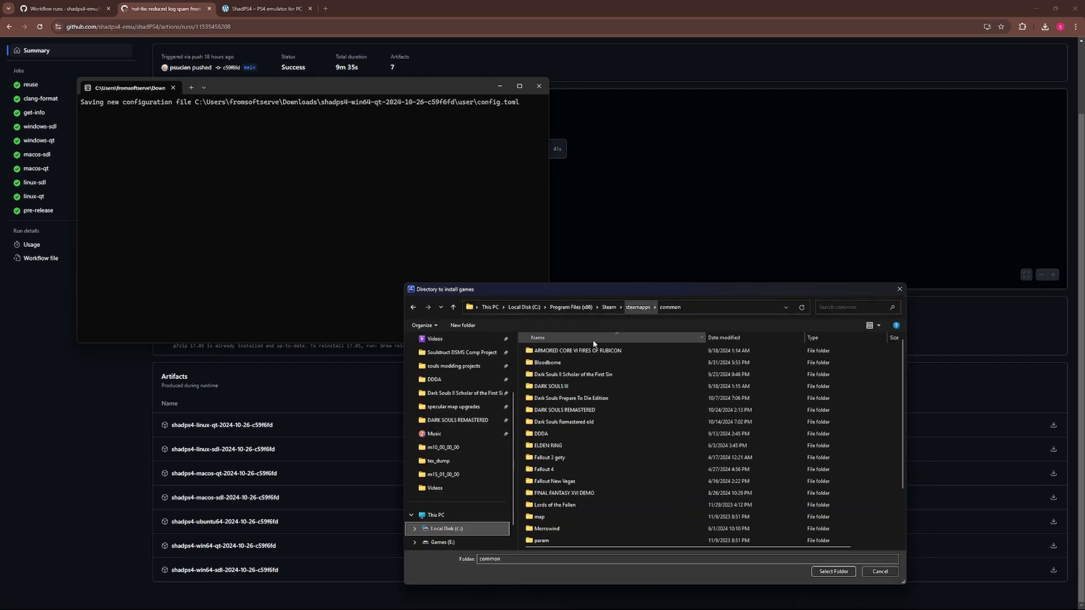
{"action": "double_click", "coordinate": [576, 364]}
{"action": "double_click", "coordinate": [563, 351]}
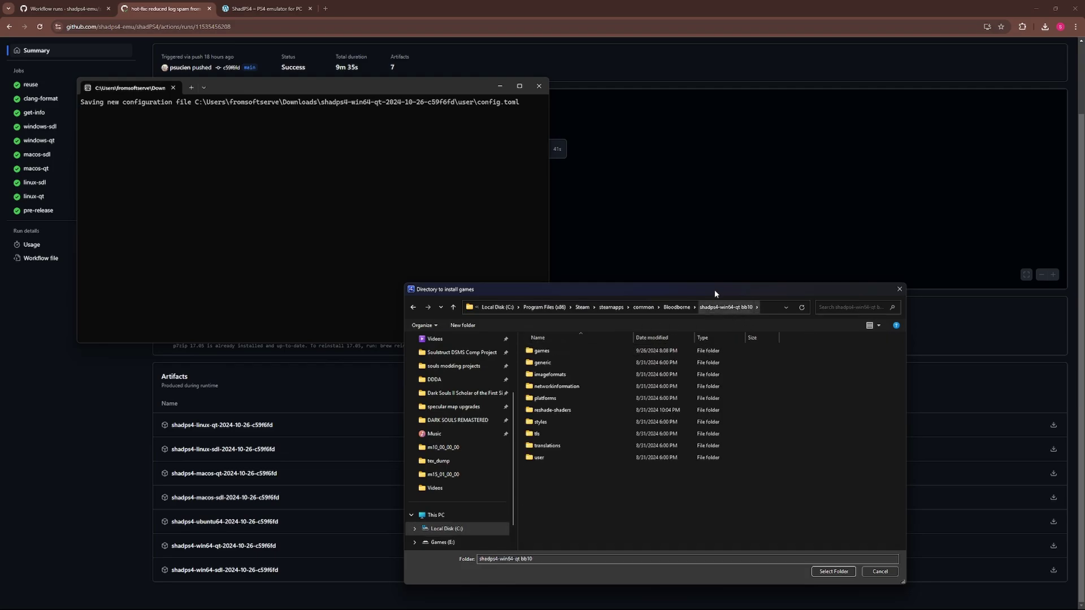
{"action": "left_click", "coordinate": [545, 355]}
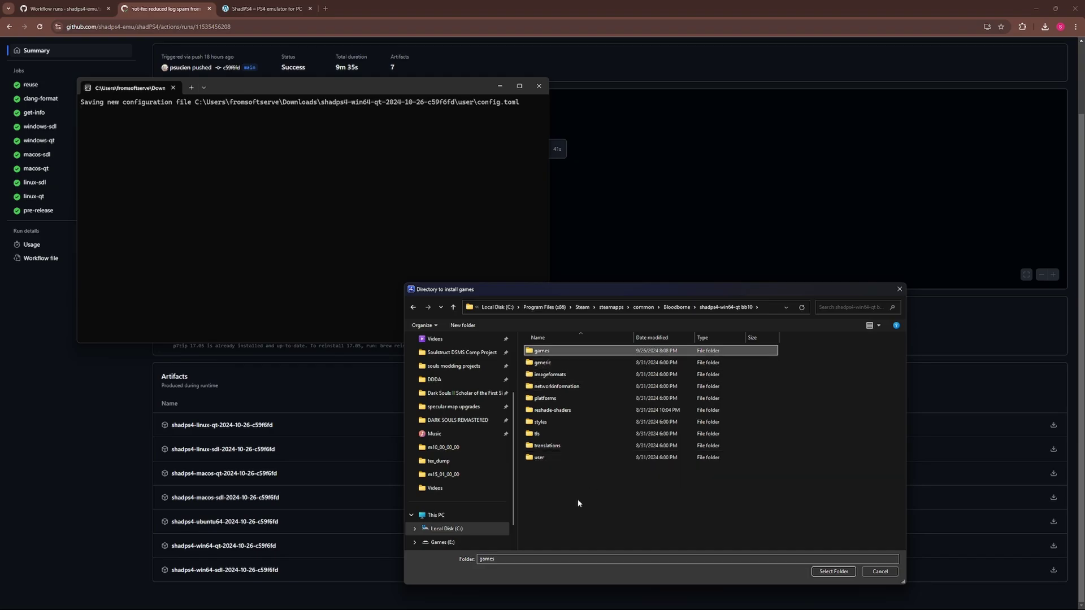
{"action": "left_click", "coordinate": [844, 572]}
{"action": "left_click", "coordinate": [598, 386]}
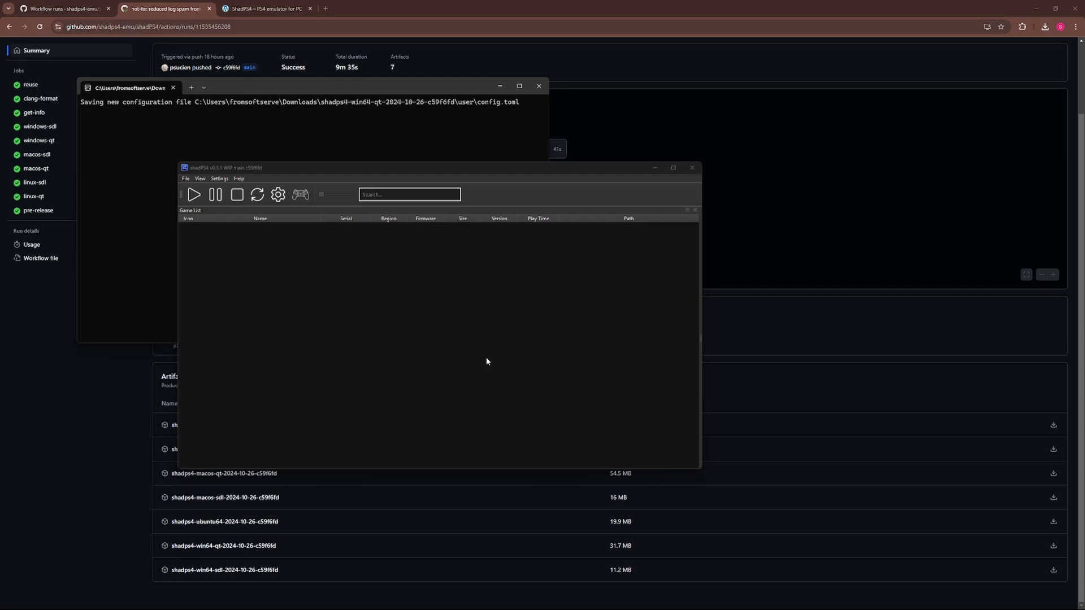
- Maximize the shadPS4 window and open the emulator's general settings
{"action": "left_click_drag", "start_coordinate": [348, 170], "coordinate": [465, 184]}
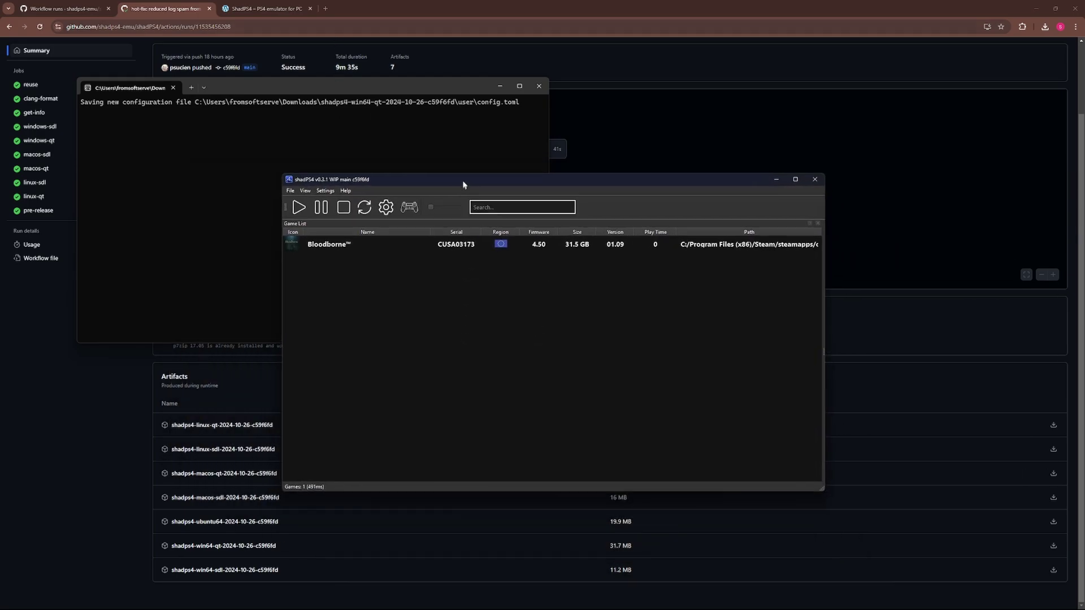
{"action": "left_click", "coordinate": [796, 179]}
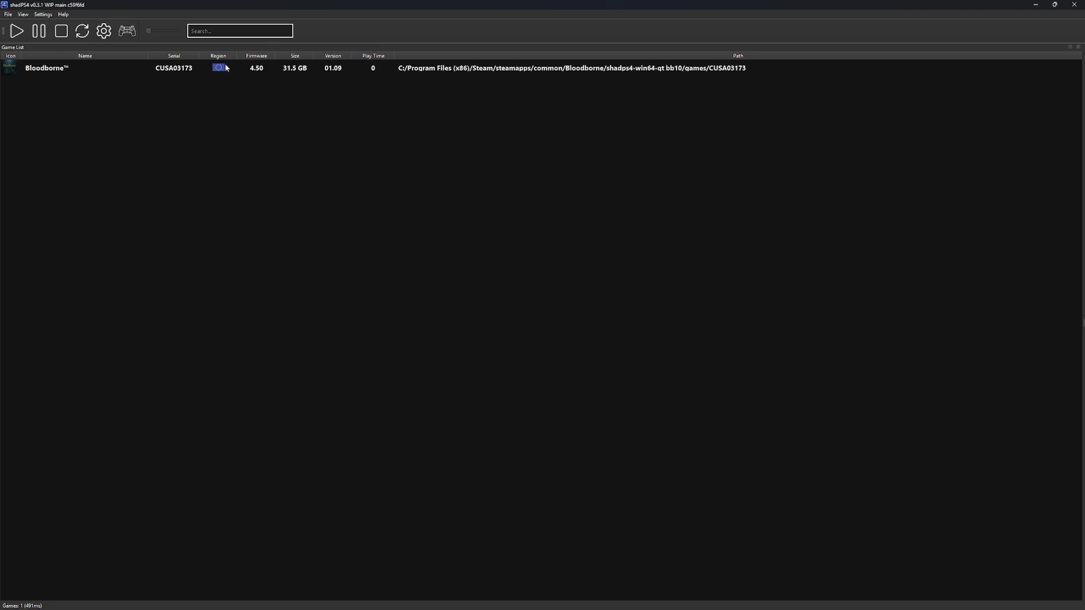
{"action": "left_click", "coordinate": [43, 14]}
{"action": "left_click", "coordinate": [54, 21]}
{"action": "left_click_drag", "start_coordinate": [473, 158], "coordinate": [477, 175]}
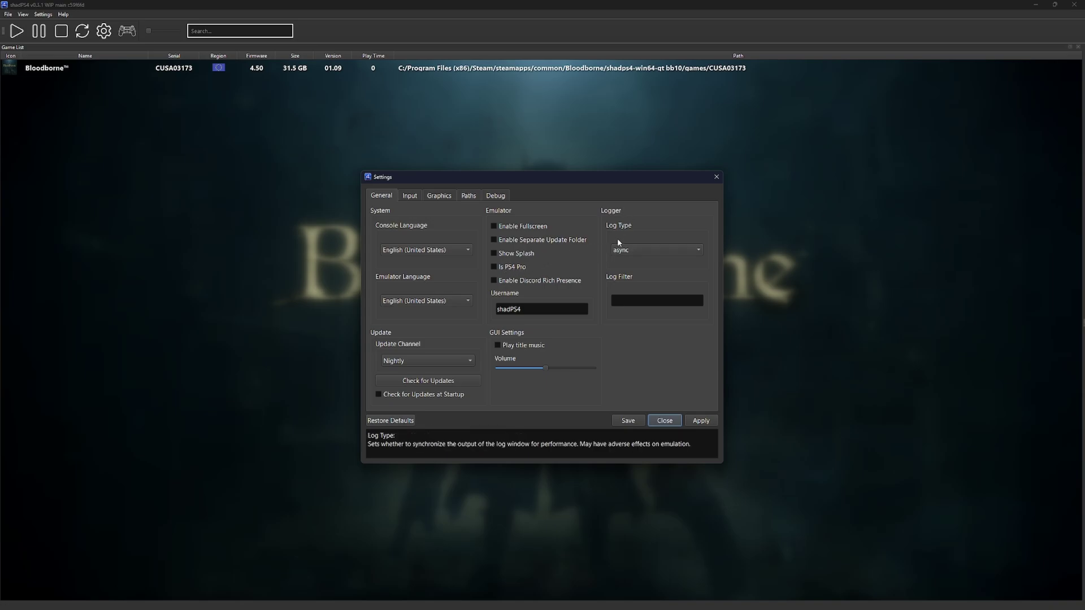
- Examine the logger's Log Type options and keep async selected
{"action": "left_click", "coordinate": [646, 254]}
{"action": "left_click", "coordinate": [649, 237]}
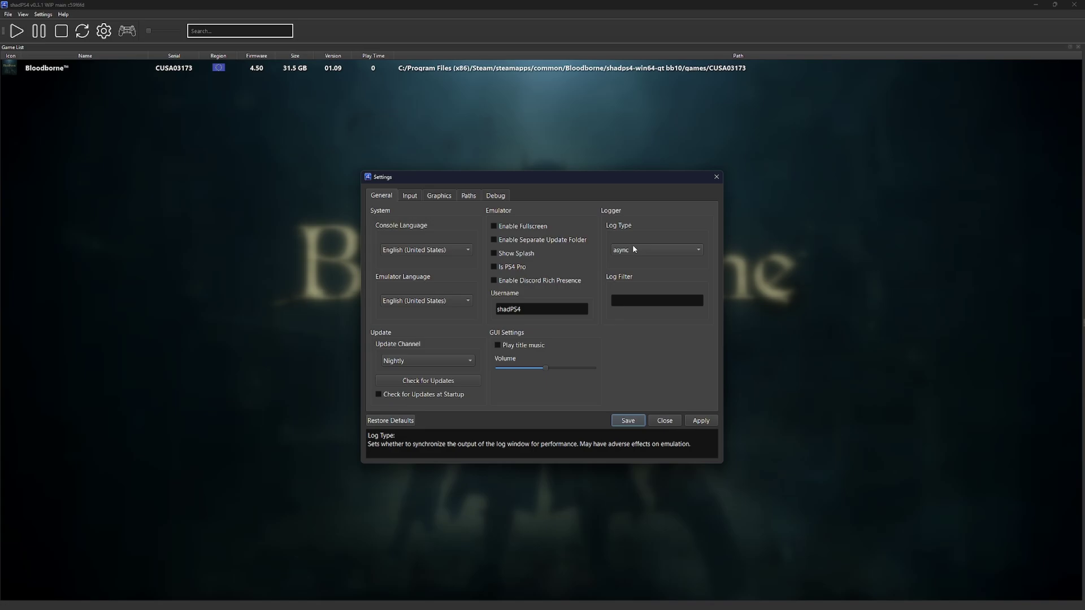
{"action": "left_click", "coordinate": [633, 248]}
{"action": "left_click", "coordinate": [641, 231]}
{"action": "left_click", "coordinate": [639, 250]}
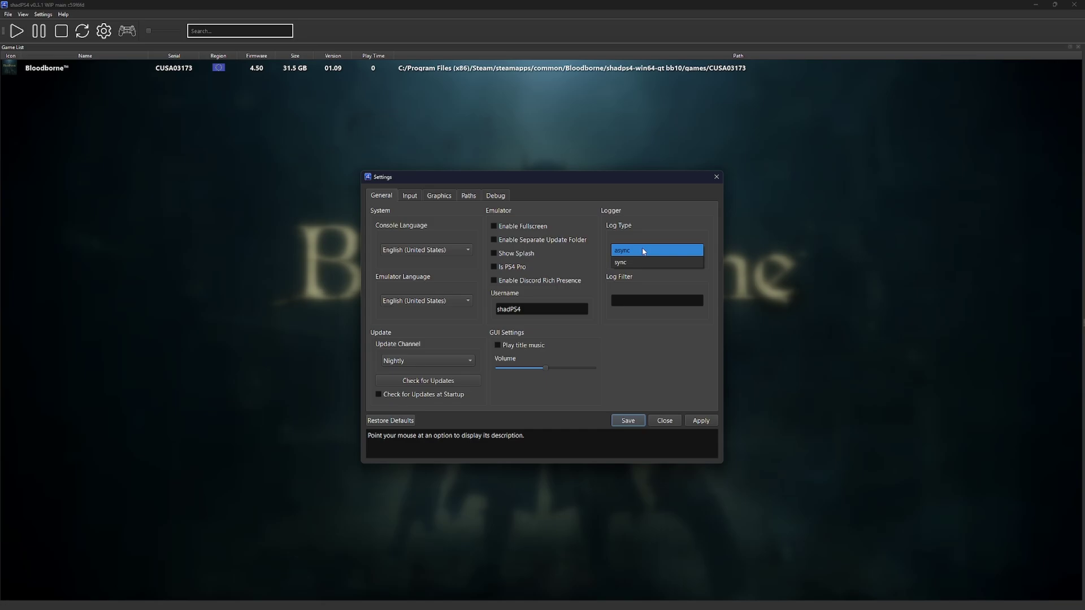
{"action": "left_click", "coordinate": [645, 244]}
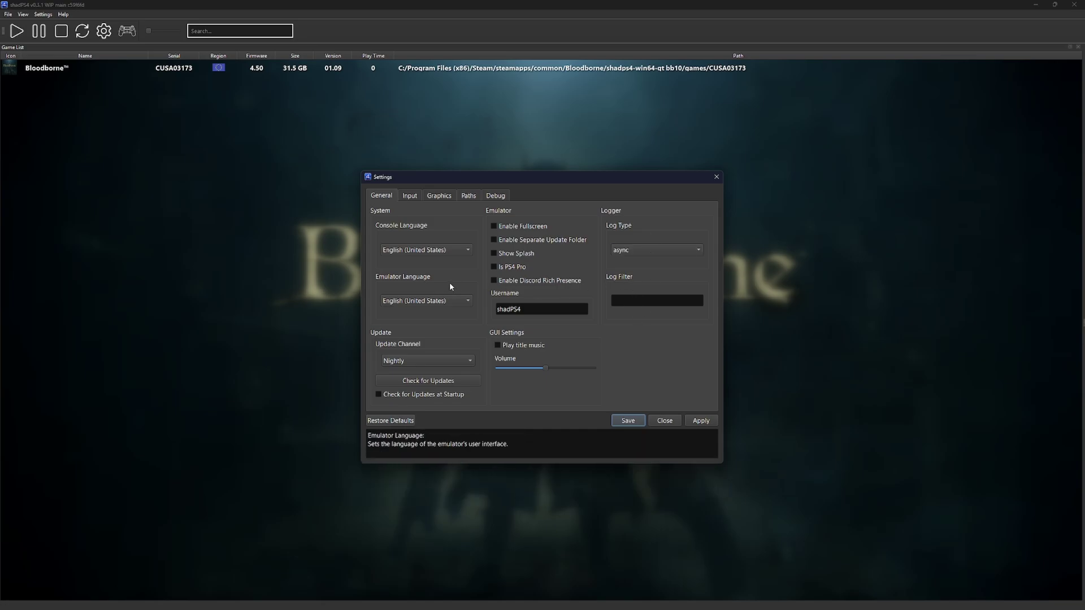
- Check the available update channels and keep Nightly selected
{"action": "left_click", "coordinate": [406, 361]}
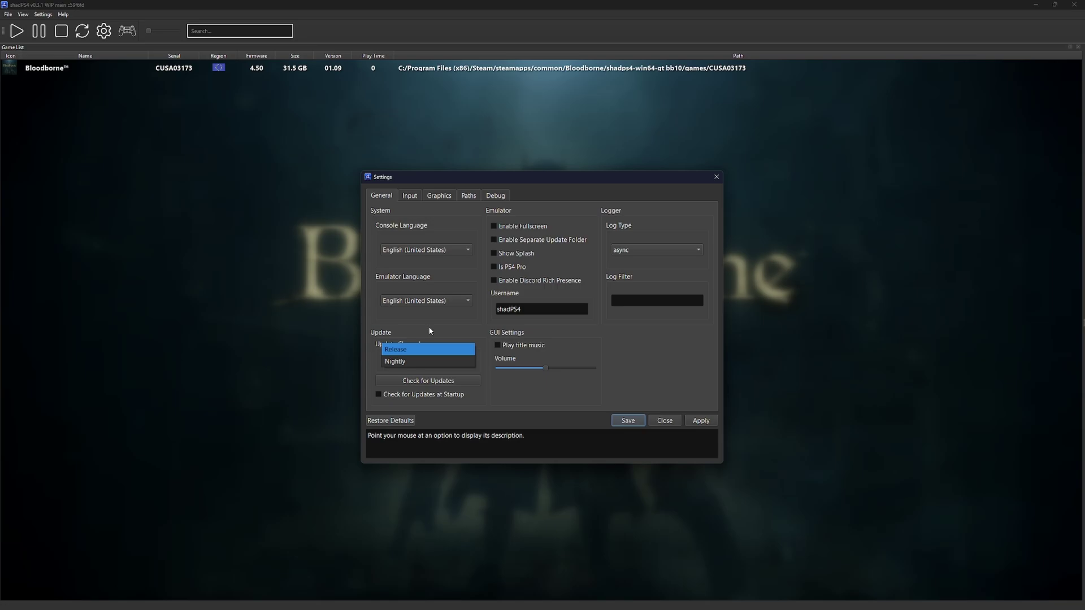
{"action": "key", "text": "Down"}
{"action": "key", "text": "Return"}
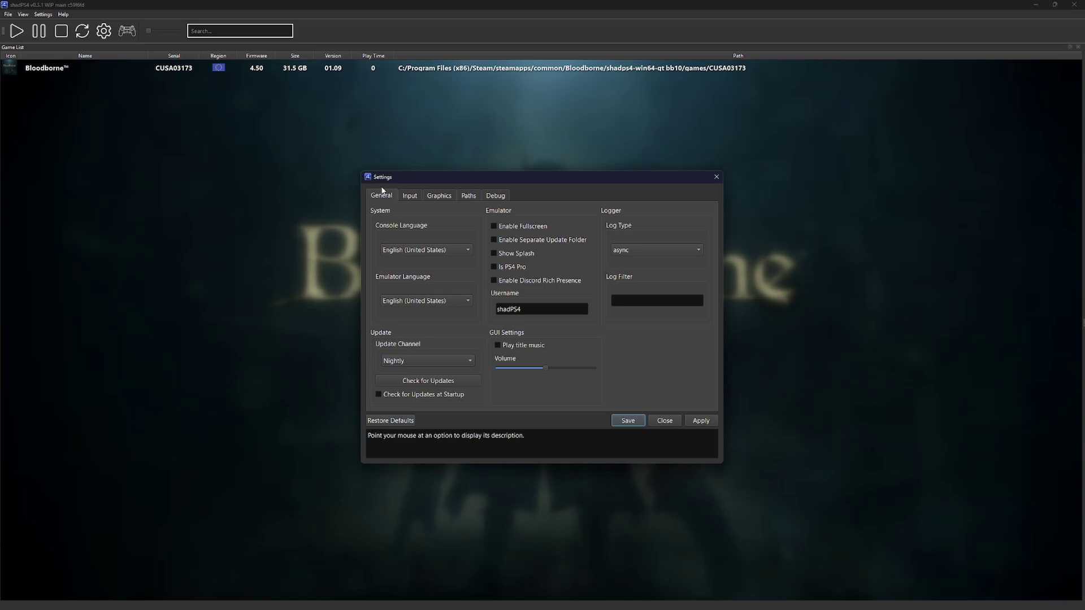
- Review the emulator's graphics, debug and game folder path settings
{"action": "left_click", "coordinate": [440, 196]}
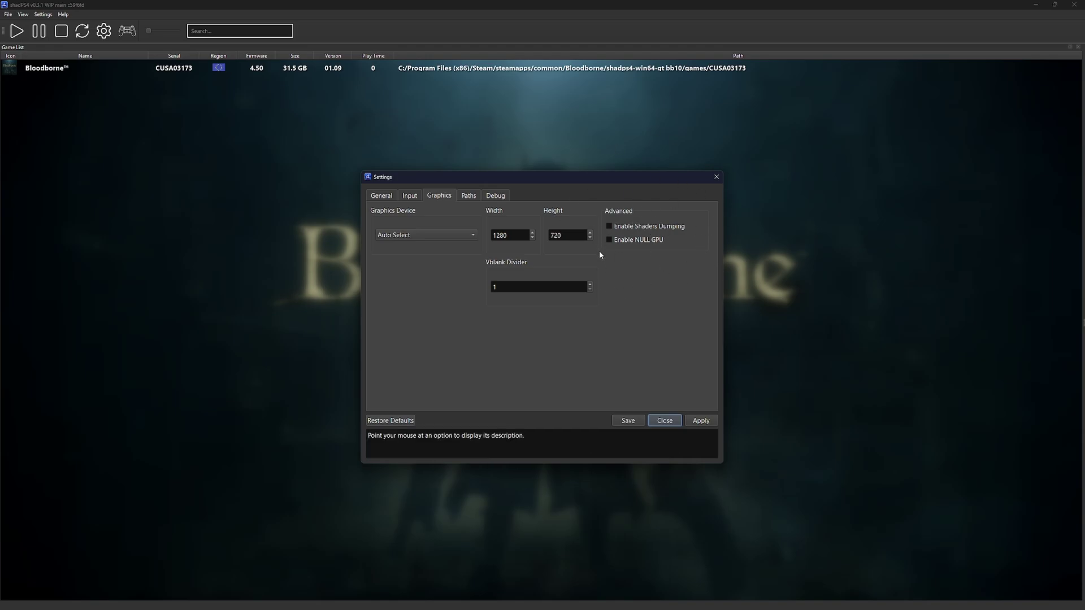
{"action": "left_click", "coordinate": [484, 196]}
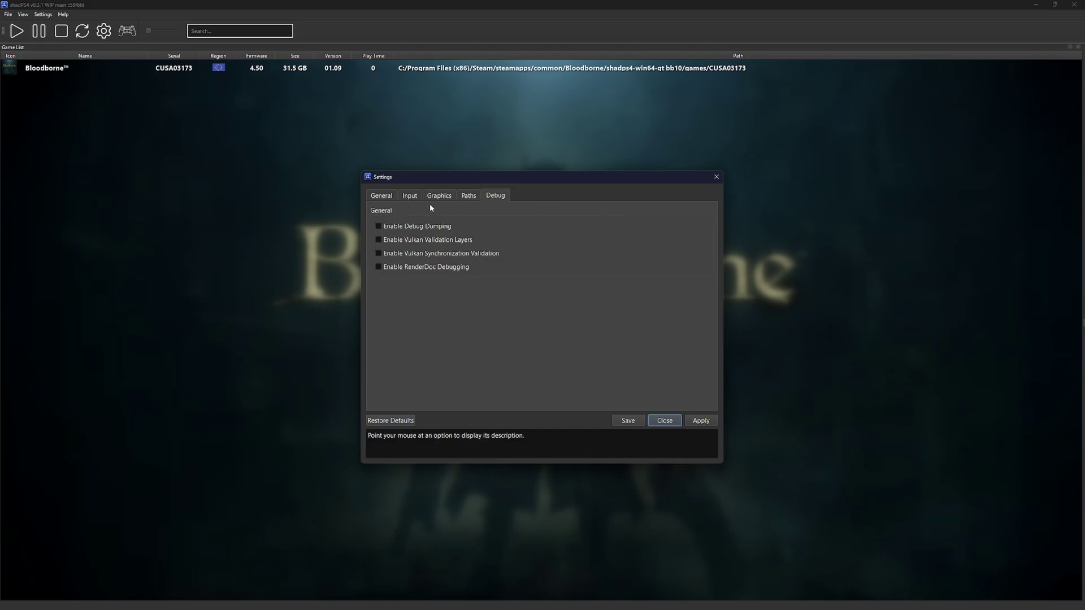
{"action": "left_click", "coordinate": [477, 195]}
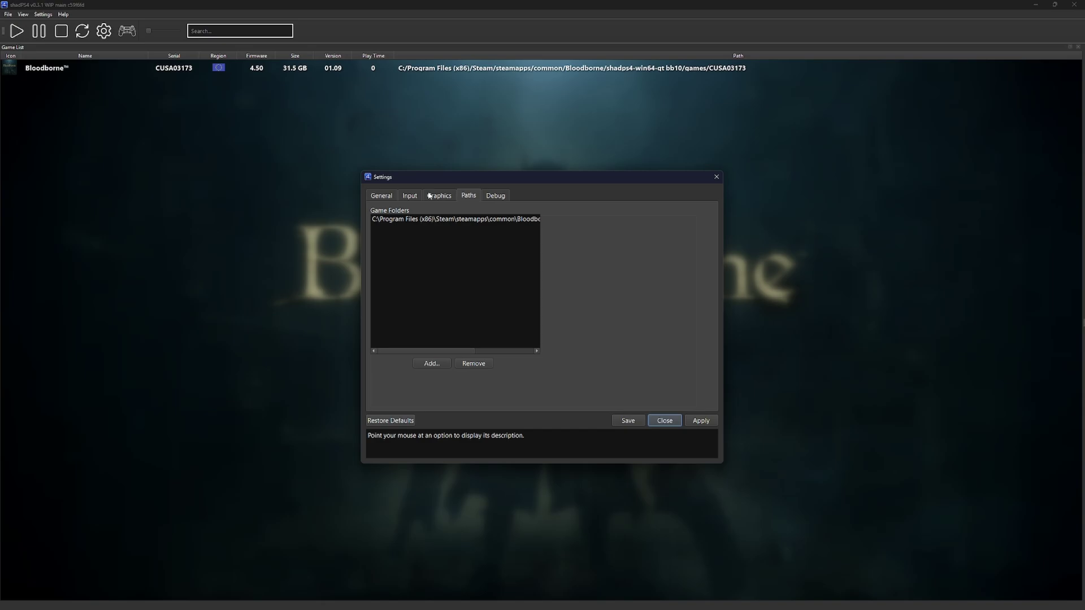
- Enable fullscreen in the general emulator settings and save the configuration
{"action": "left_click", "coordinate": [395, 196]}
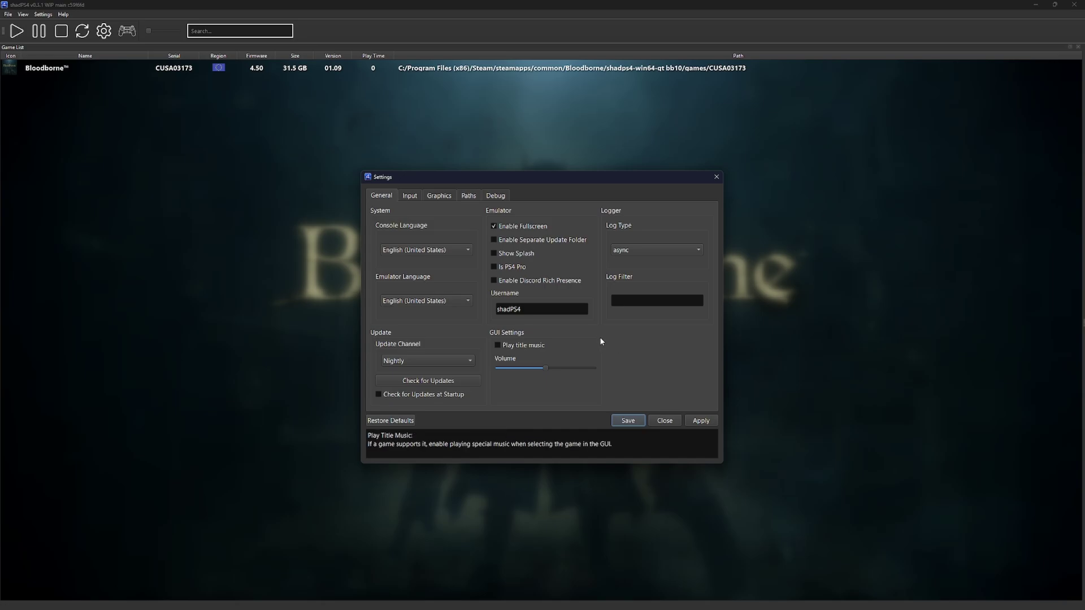
{"action": "left_click", "coordinate": [640, 421]}
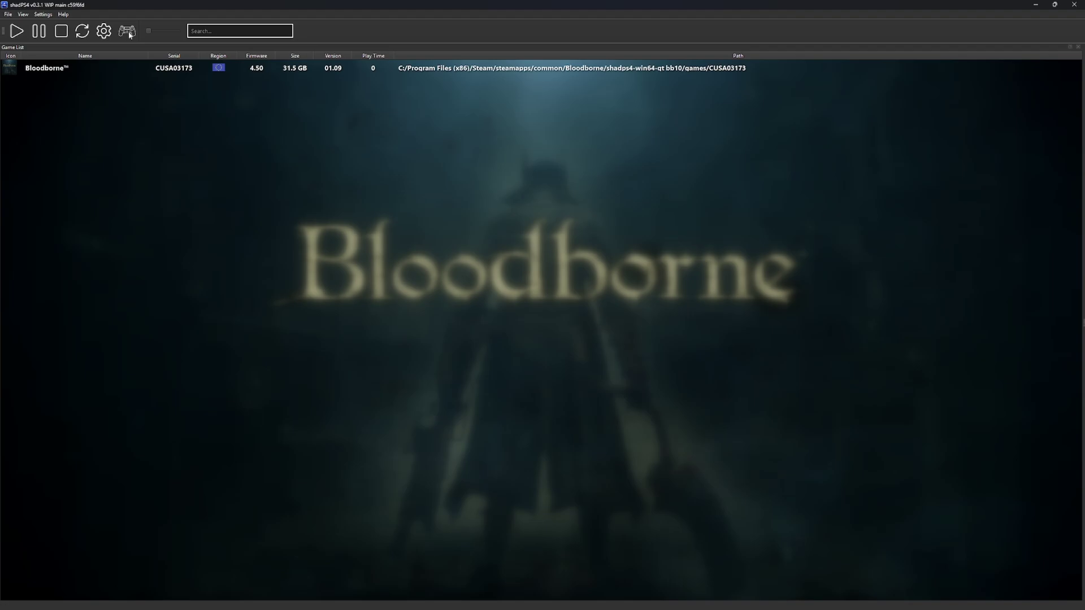
{"action": "left_click", "coordinate": [129, 34]}
{"action": "left_click", "coordinate": [45, 15]}
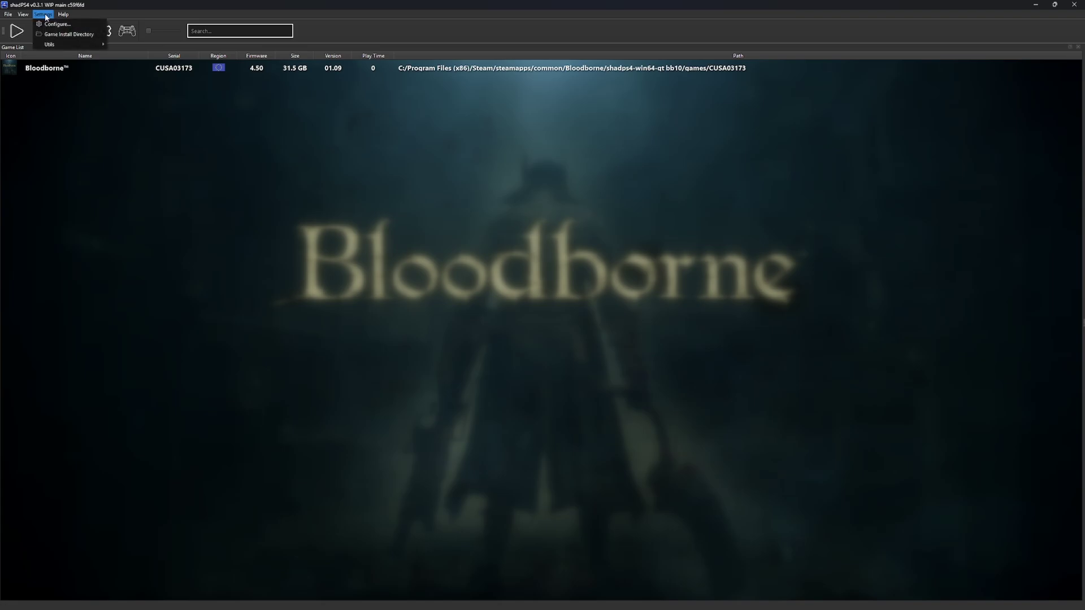
{"action": "mouse_move", "coordinate": [60, 45]}
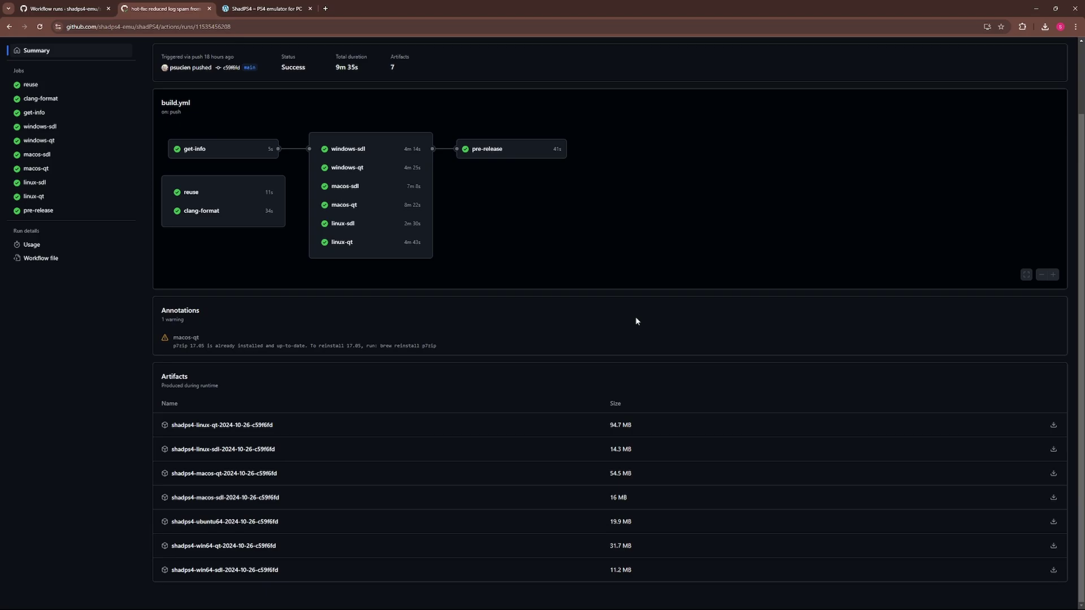
- Switch to the shadPS4 build run on GitHub in the browser and open the repository's Actions page
{"action": "scroll", "coordinate": [346, 339], "scroll_direction": "up", "scroll_amount": 2}
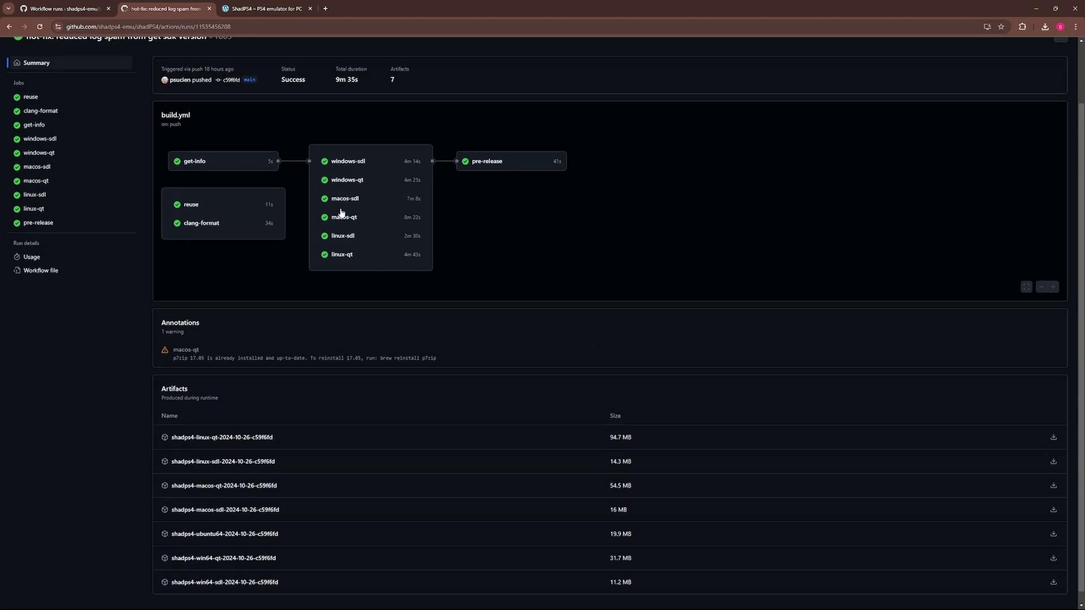
{"action": "left_click", "coordinate": [246, 76]}
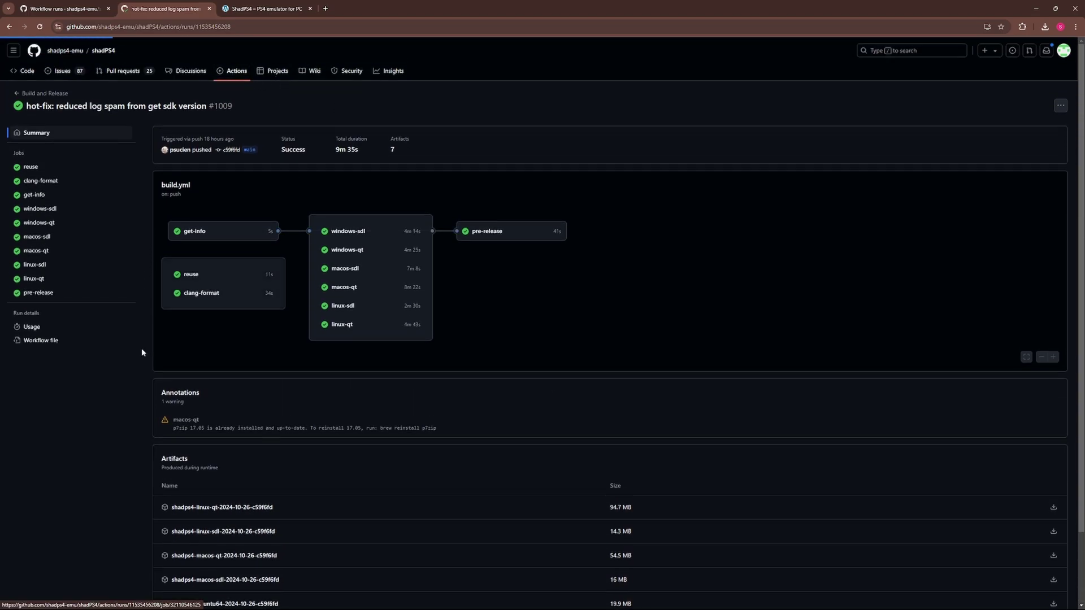